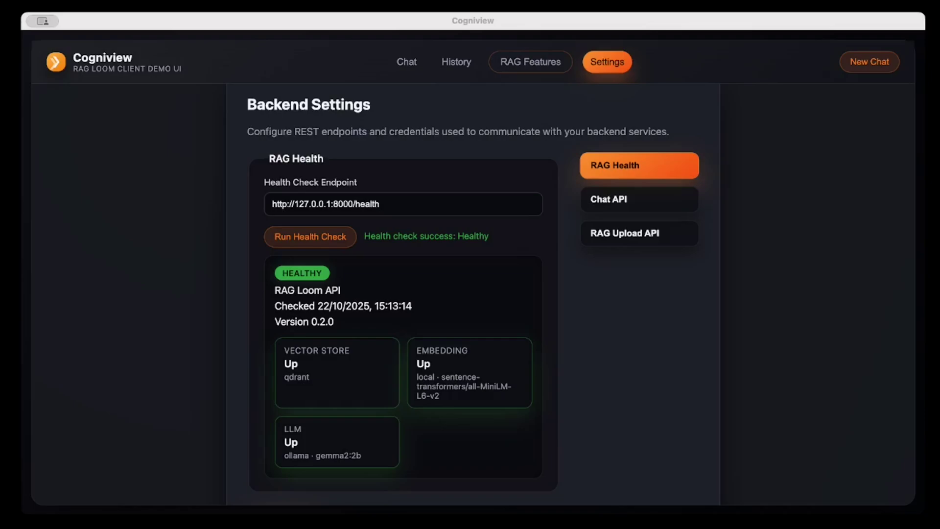
- Scroll through the healthy RAG Health panel, then switch to an empty Chat conversation
{"action": "left_click", "coordinate": [392, 328]}
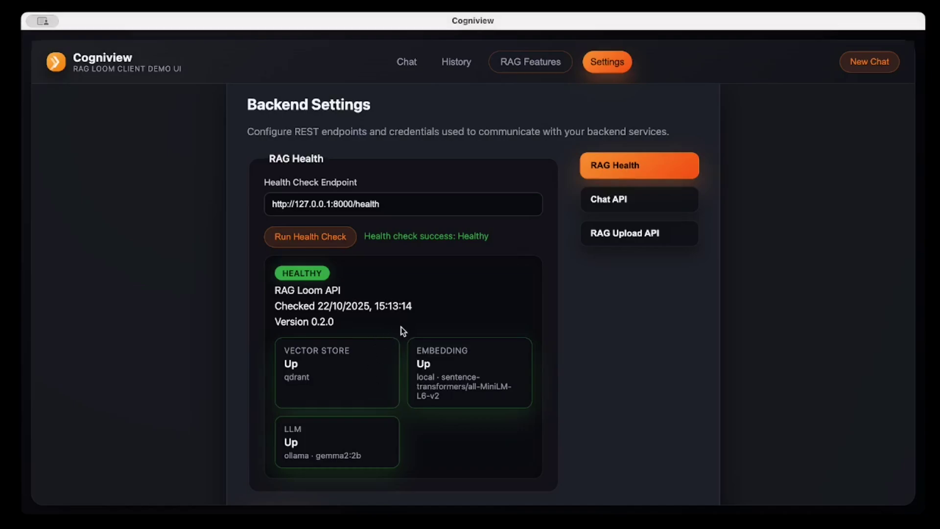
{"action": "scroll", "coordinate": [401, 328], "scroll_direction": "down", "scroll_amount": 1}
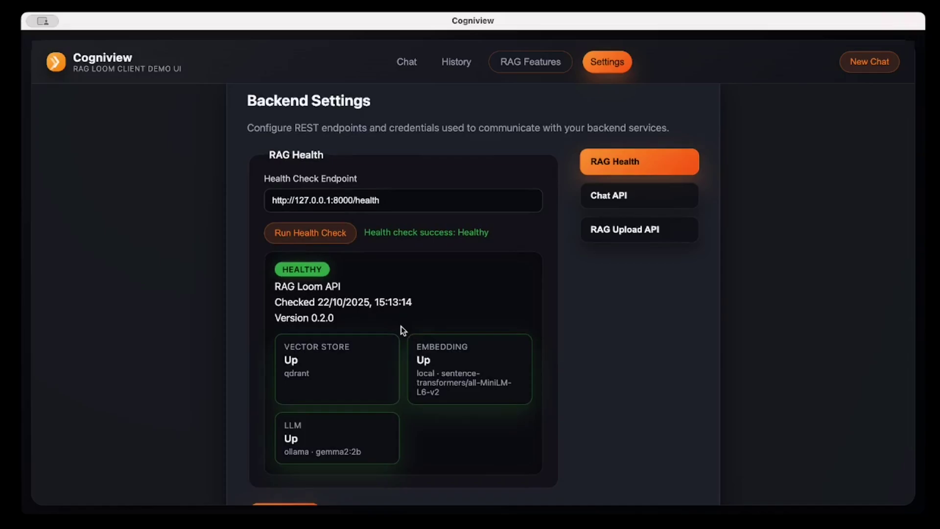
{"action": "scroll", "coordinate": [402, 329], "scroll_direction": "down", "scroll_amount": 1}
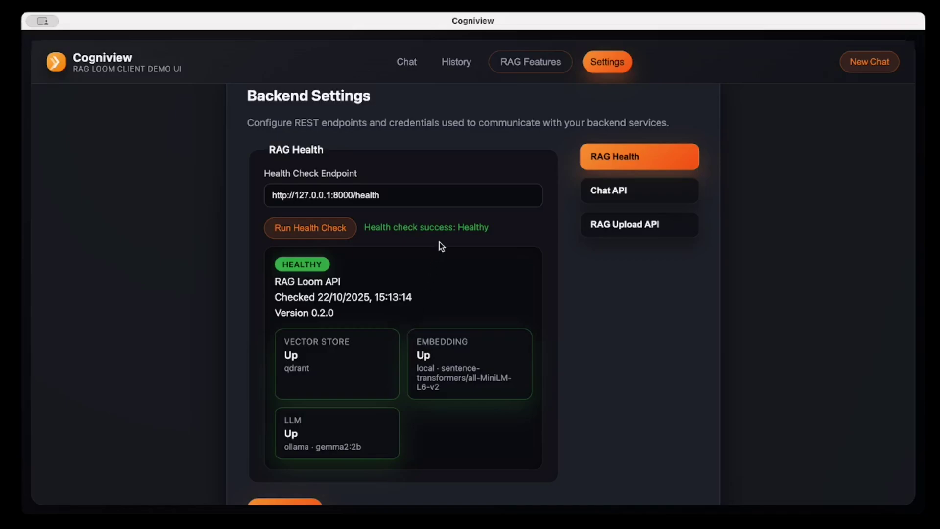
{"action": "left_click", "coordinate": [406, 63]}
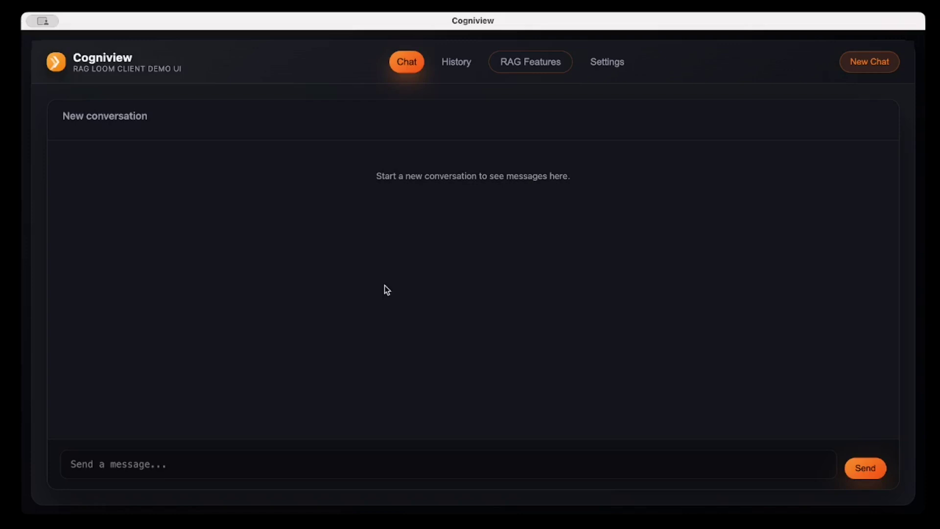
{"action": "left_click", "coordinate": [262, 469]}
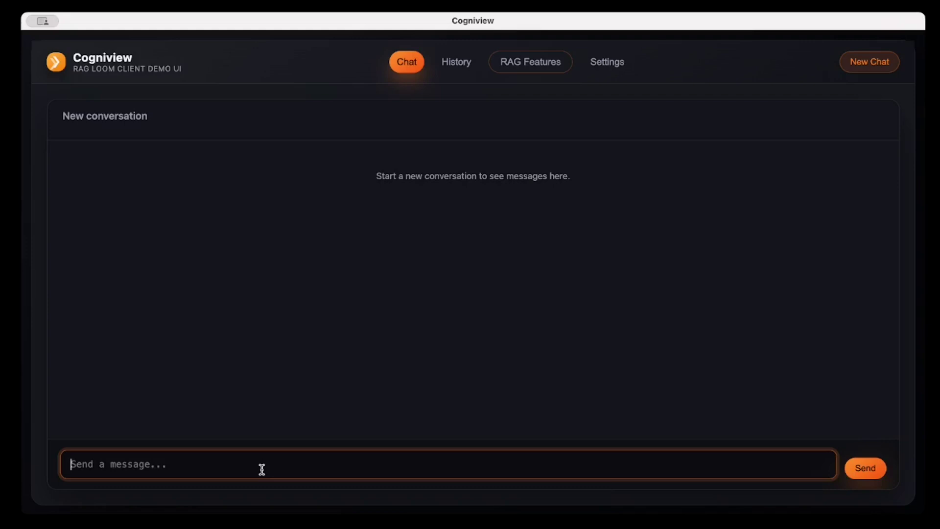
- Ask the chat 'what is nova' and get the exploding-star answer
{"action": "type", "text": "what is nove"}
{"action": "key", "text": "BackSpace"}
{"action": "type", "text": "a"}
{"action": "left_click", "coordinate": [859, 469]}
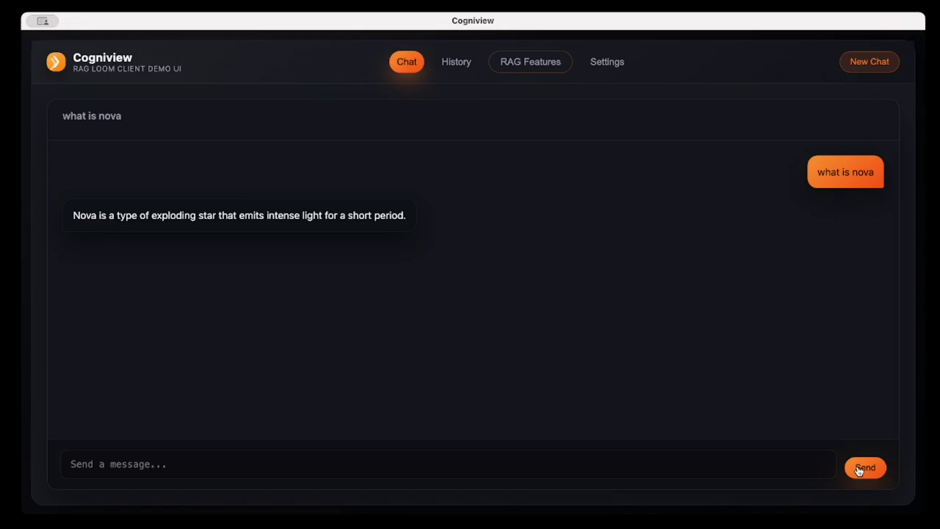
- Ask the follow-up 'what is novaspear', which gets a request for more context
{"action": "left_click", "coordinate": [566, 454]}
{"action": "type", "text": "what is novaspear"}
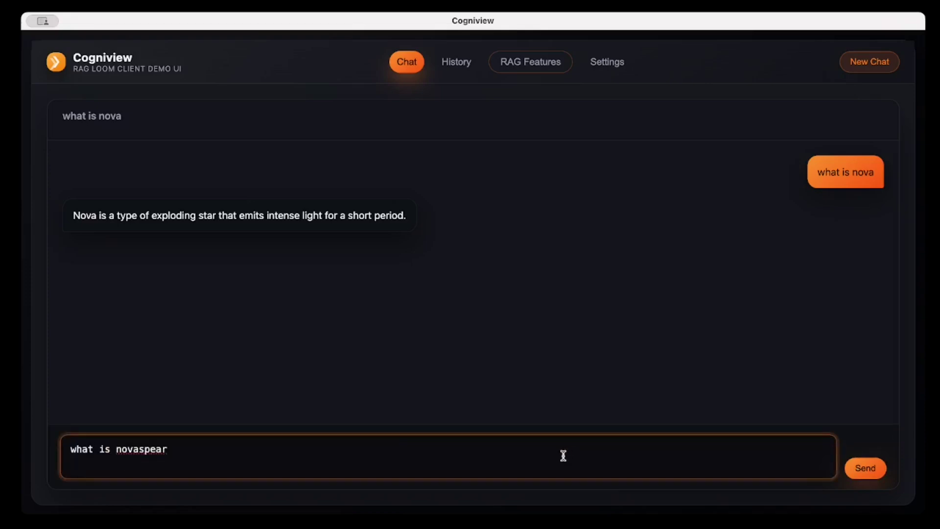
{"action": "left_click", "coordinate": [866, 468]}
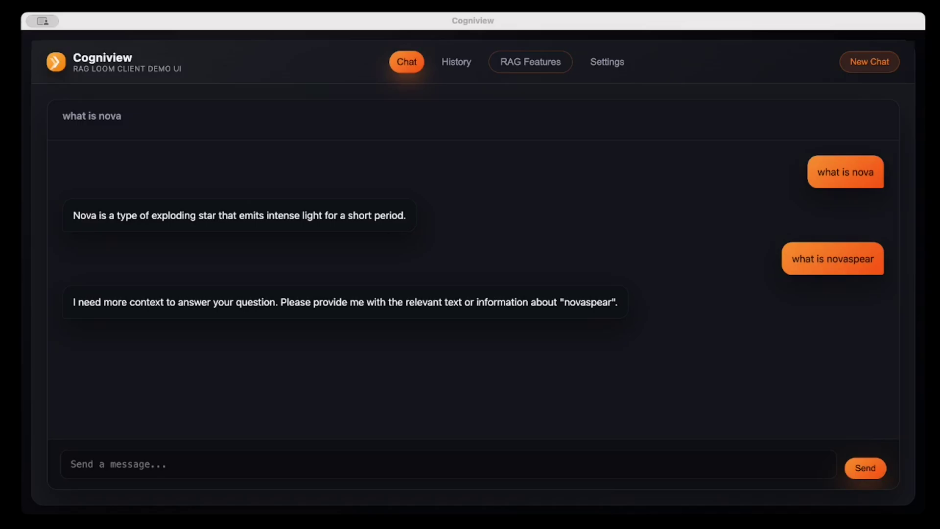
{"action": "left_click", "coordinate": [464, 178]}
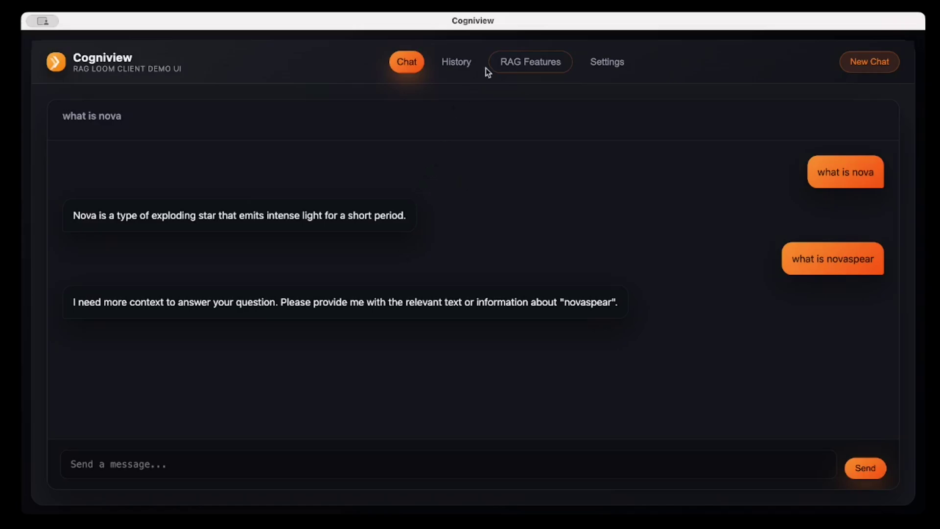
- Point the uploader's local directory at the rag-loom-ui sample folder of novaspear files
{"action": "left_click", "coordinate": [517, 68]}
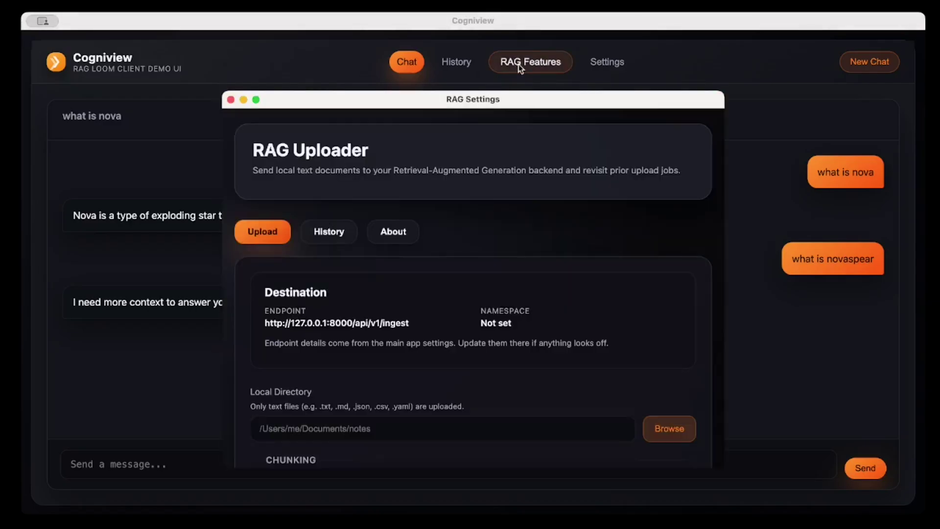
{"action": "scroll", "coordinate": [370, 248], "scroll_direction": "down", "scroll_amount": 5}
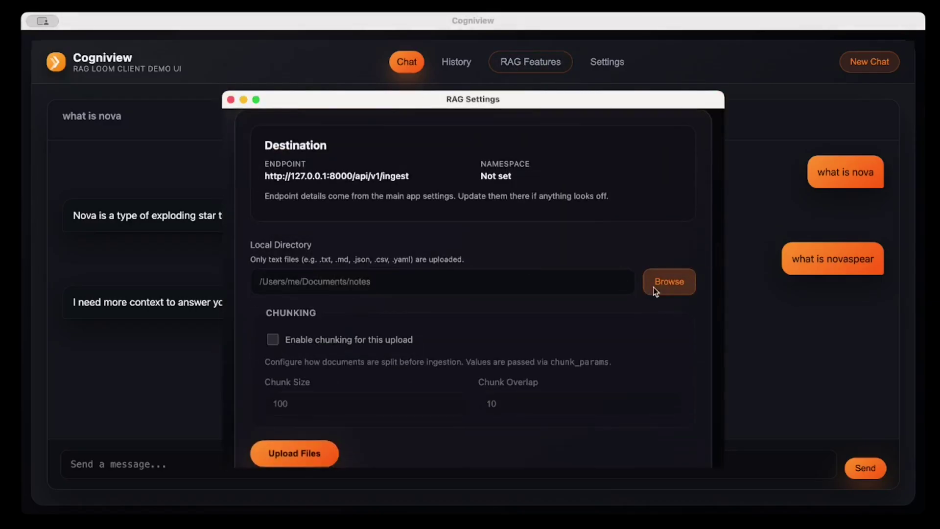
{"action": "left_click", "coordinate": [653, 287]}
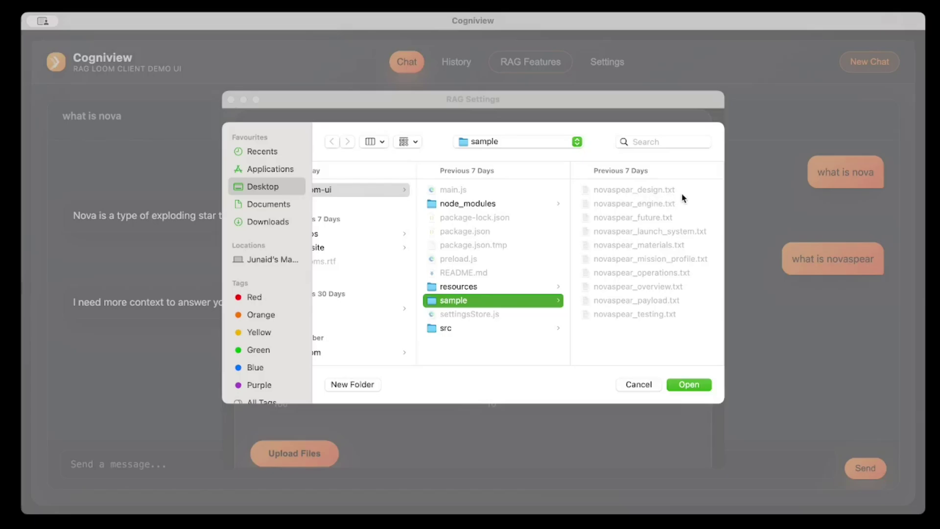
{"action": "key", "text": "Return"}
- Upload the ten novaspear text files to the backend
{"action": "scroll", "coordinate": [539, 325], "scroll_direction": "down", "scroll_amount": 3}
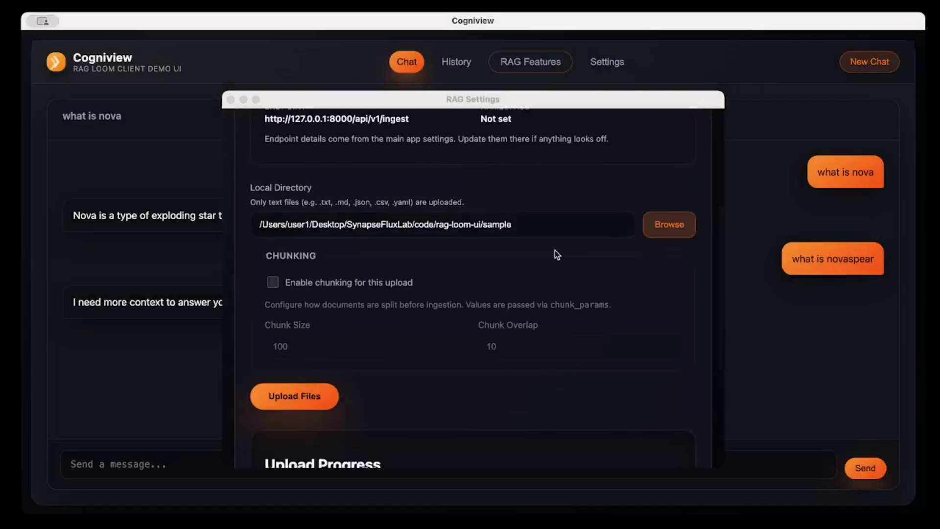
{"action": "scroll", "coordinate": [403, 368], "scroll_direction": "down", "scroll_amount": 1}
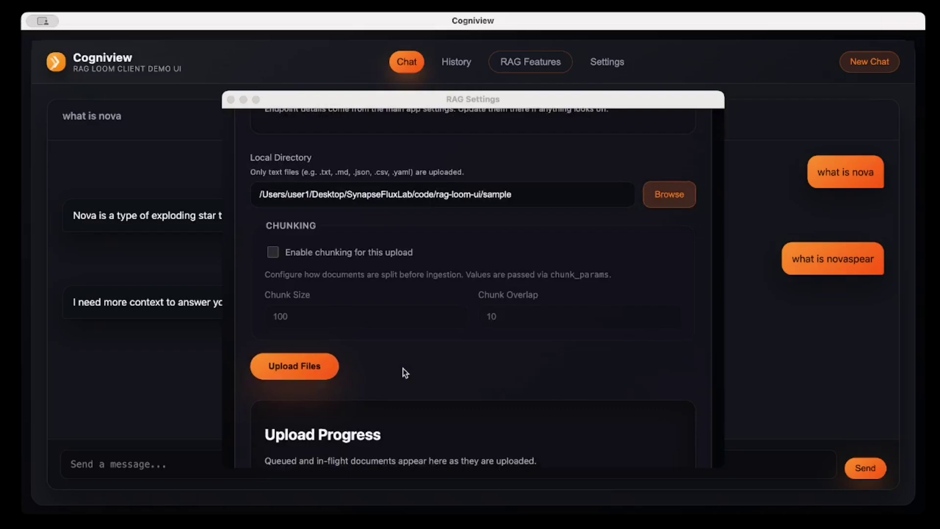
{"action": "scroll", "coordinate": [404, 368], "scroll_direction": "down", "scroll_amount": 1}
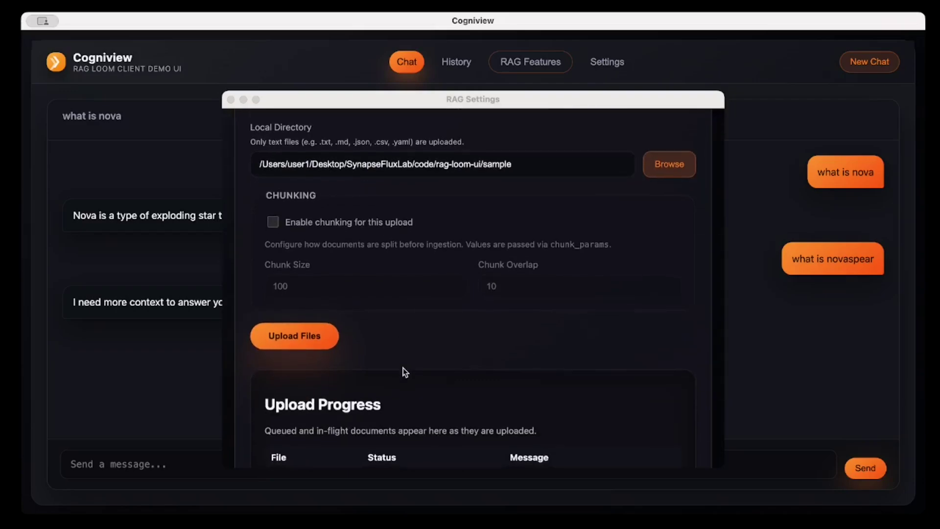
{"action": "left_click", "coordinate": [319, 336]}
{"action": "scroll", "coordinate": [402, 322], "scroll_direction": "down", "scroll_amount": 1}
{"action": "scroll", "coordinate": [403, 322], "scroll_direction": "down", "scroll_amount": 1}
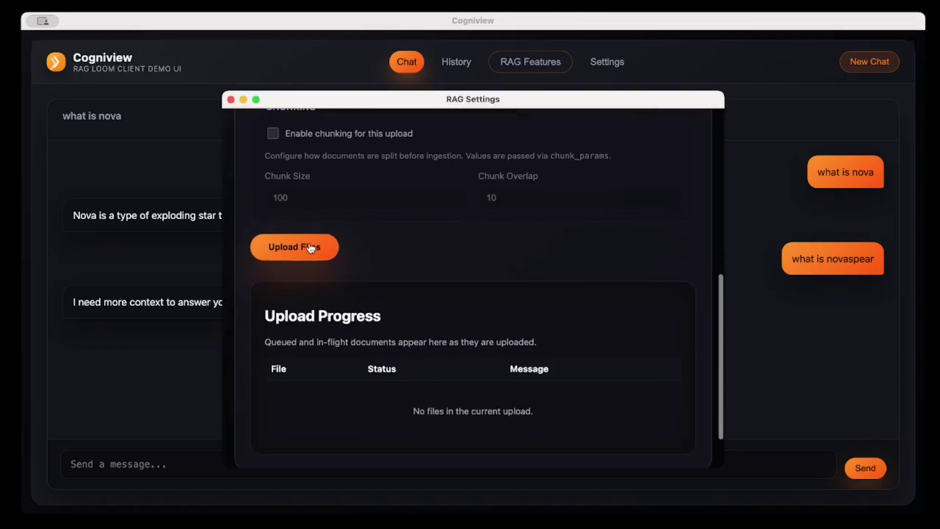
{"action": "left_click", "coordinate": [309, 246]}
- Check the Upload Progress table shows SUCCESS for every novaspear file
{"action": "scroll", "coordinate": [408, 257], "scroll_direction": "down", "scroll_amount": 3}
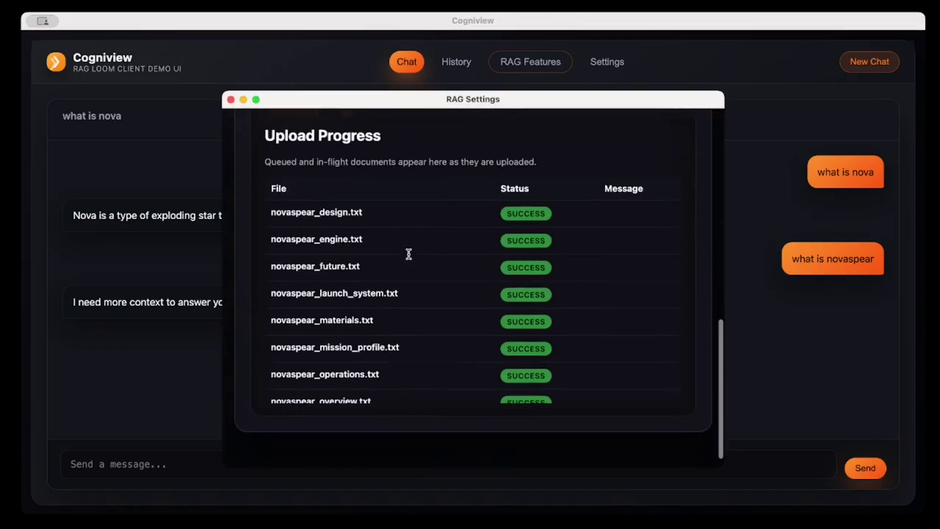
{"action": "scroll", "coordinate": [409, 254], "scroll_direction": "down", "scroll_amount": 1}
{"action": "scroll", "coordinate": [409, 264], "scroll_direction": "down", "scroll_amount": 3}
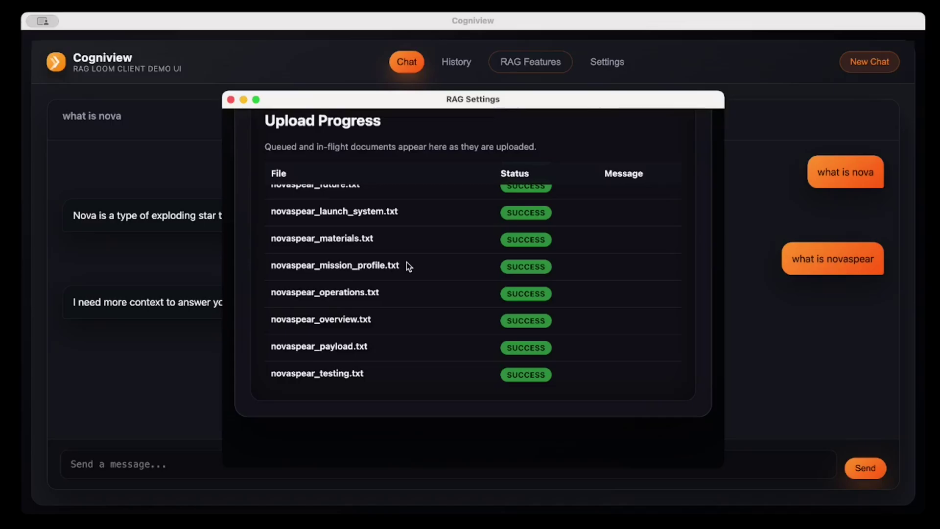
{"action": "scroll", "coordinate": [406, 263], "scroll_direction": "up", "scroll_amount": 3}
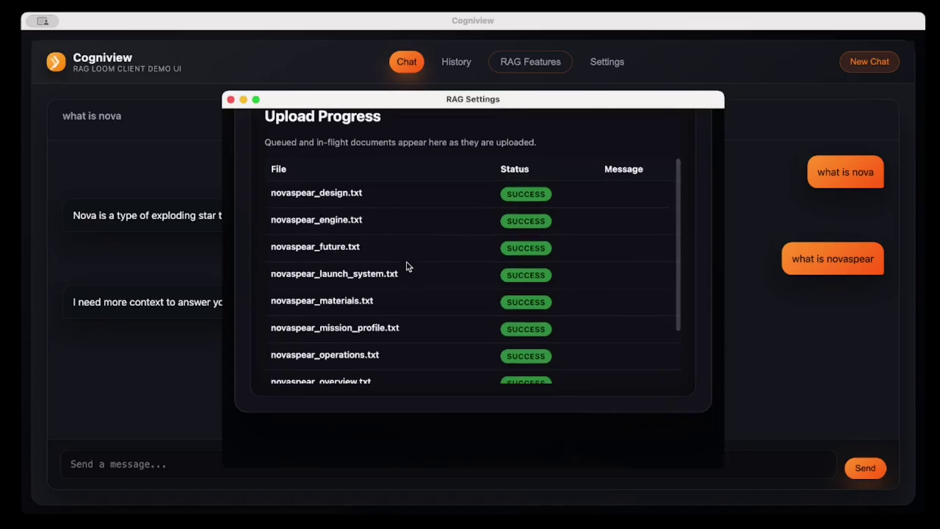
{"action": "scroll", "coordinate": [407, 262], "scroll_direction": "down", "scroll_amount": 3}
- Close the uploader and review the Chat API settings with RAG-augmented responses enabled
{"action": "left_click", "coordinate": [231, 99]}
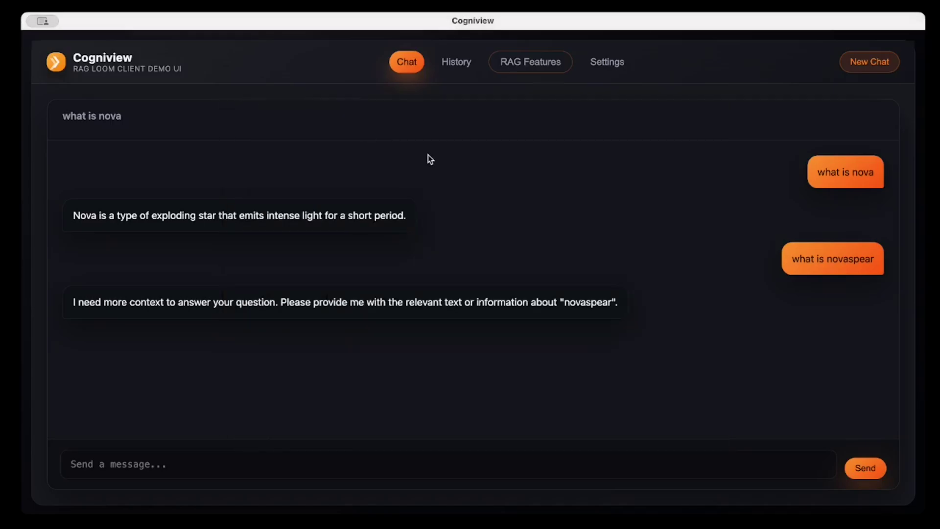
{"action": "left_click", "coordinate": [606, 63]}
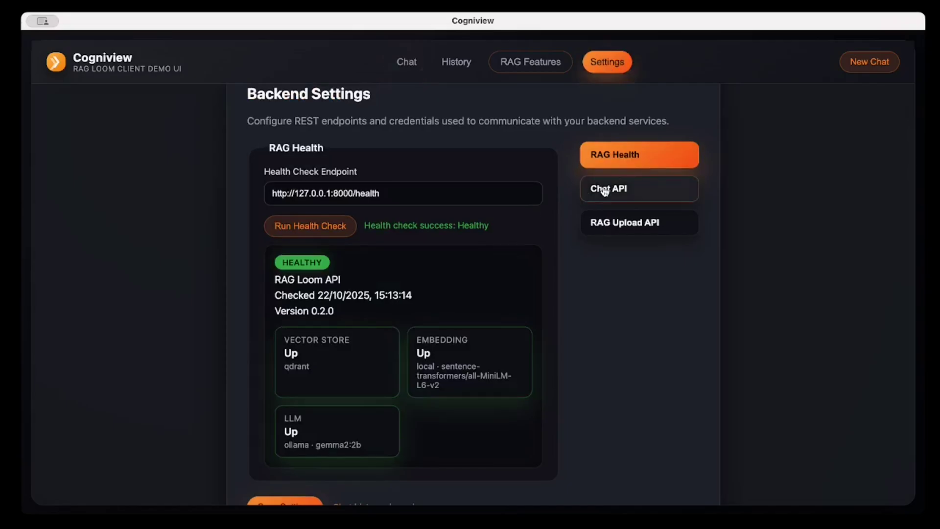
{"action": "left_click", "coordinate": [605, 191]}
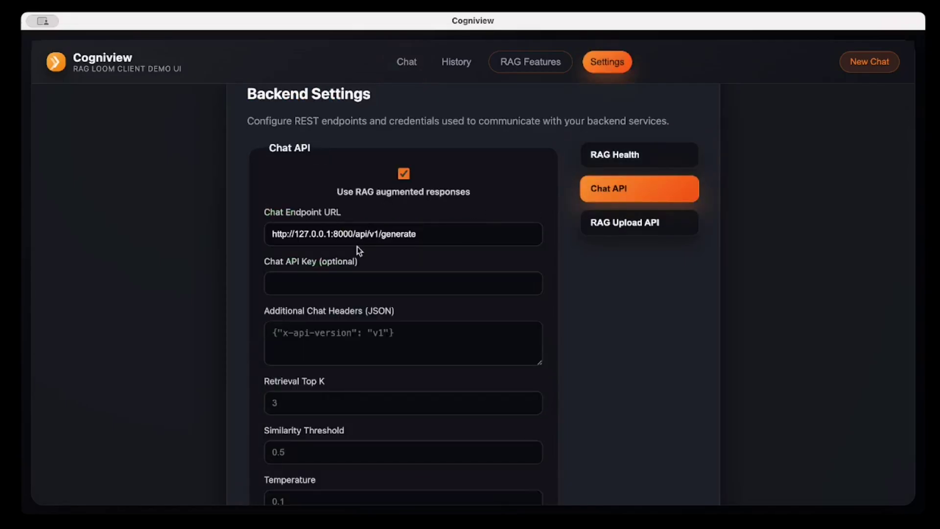
{"action": "scroll", "coordinate": [357, 246], "scroll_direction": "down", "scroll_amount": 4}
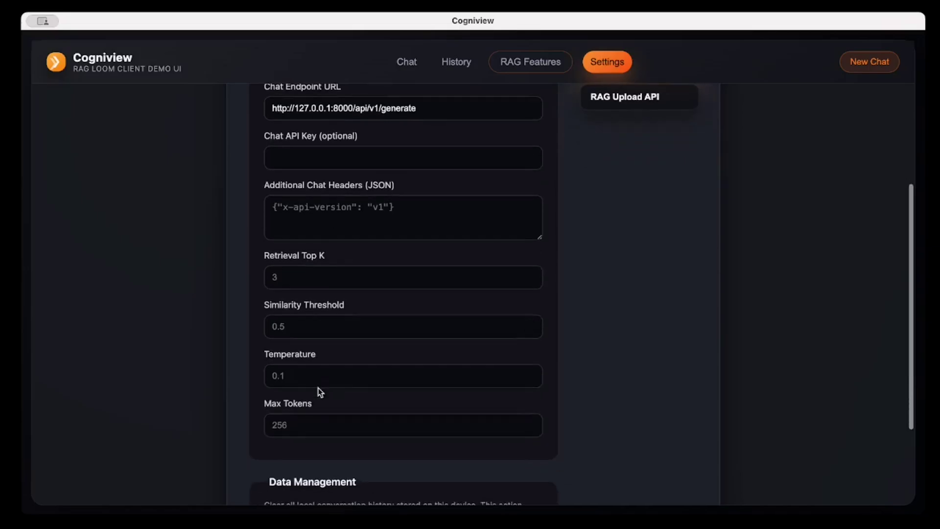
{"action": "scroll", "coordinate": [320, 390], "scroll_direction": "up", "scroll_amount": 5}
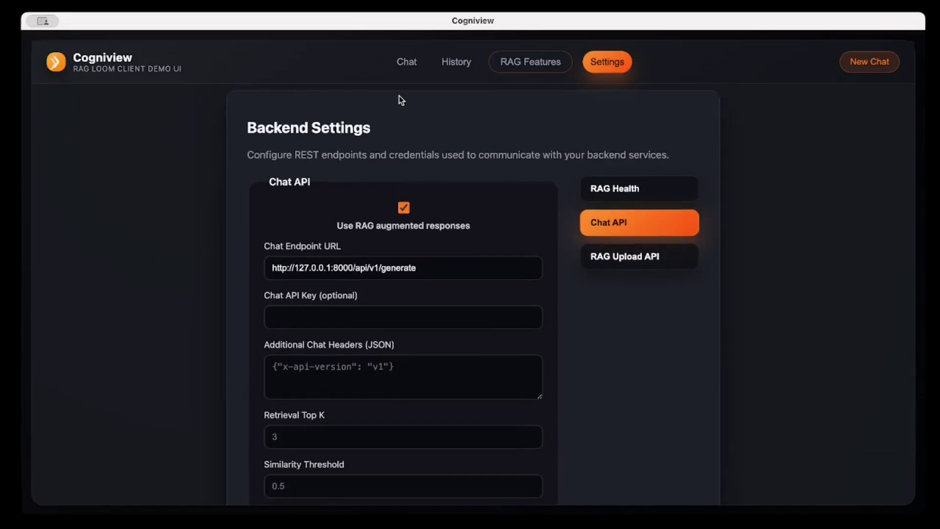
- Back in the chat, type 'what is novaspear' again
{"action": "left_click", "coordinate": [406, 67]}
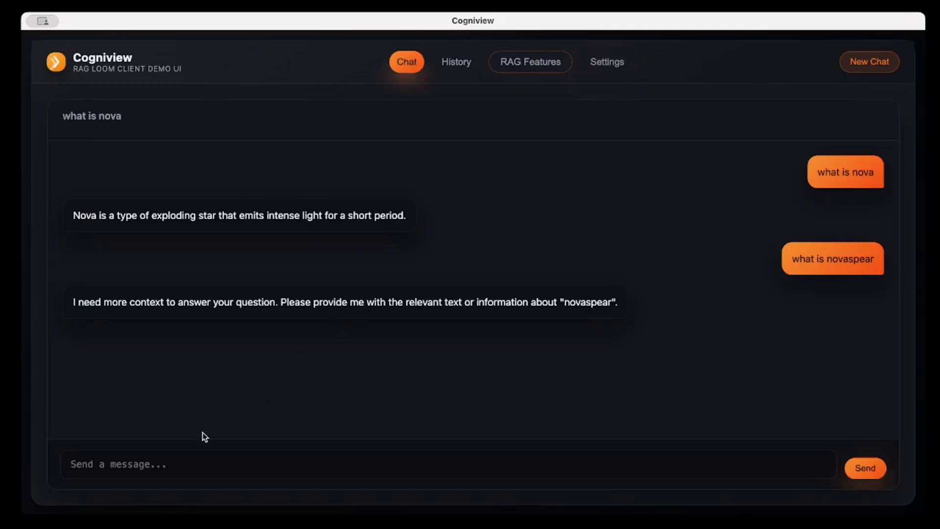
{"action": "left_click", "coordinate": [187, 463]}
{"action": "type", "text": "what is novaspear"}
- Send the question, get the NovaSpear IX launch-vehicle answer, and expand then collapse its sources
{"action": "left_click", "coordinate": [862, 467]}
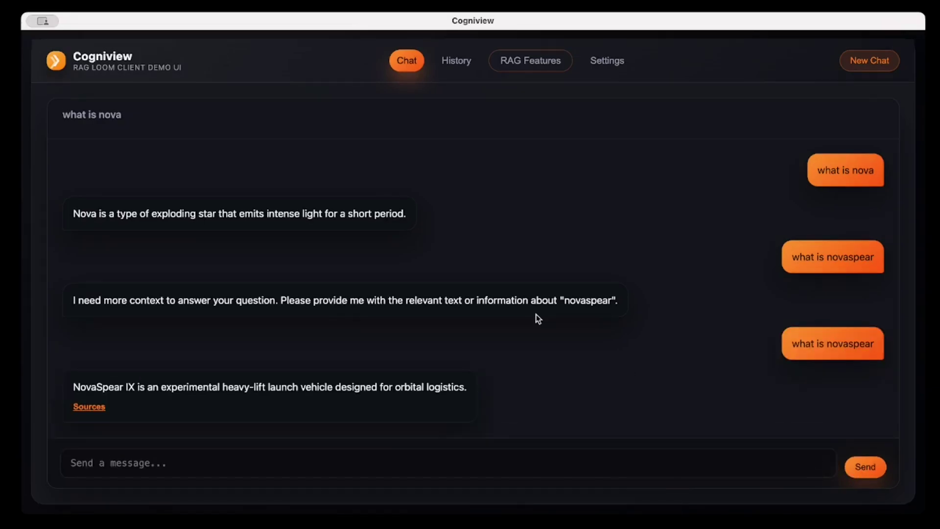
{"action": "left_click_drag", "start_coordinate": [74, 385], "coordinate": [443, 391]}
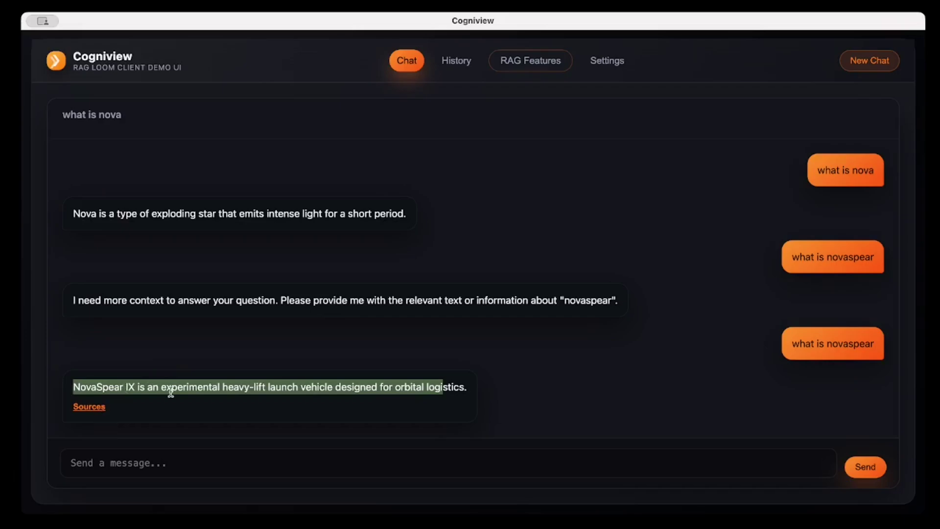
{"action": "left_click", "coordinate": [151, 390]}
{"action": "left_click", "coordinate": [89, 406]}
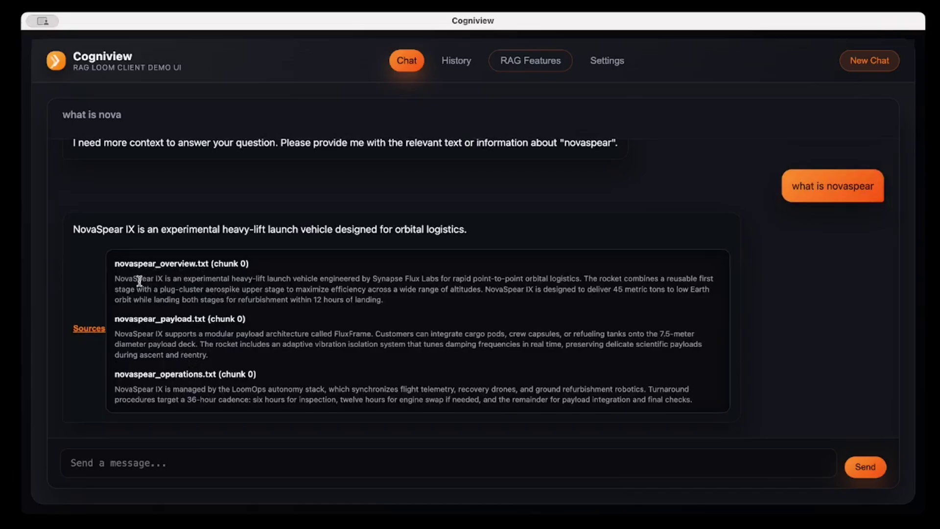
{"action": "left_click", "coordinate": [82, 333]}
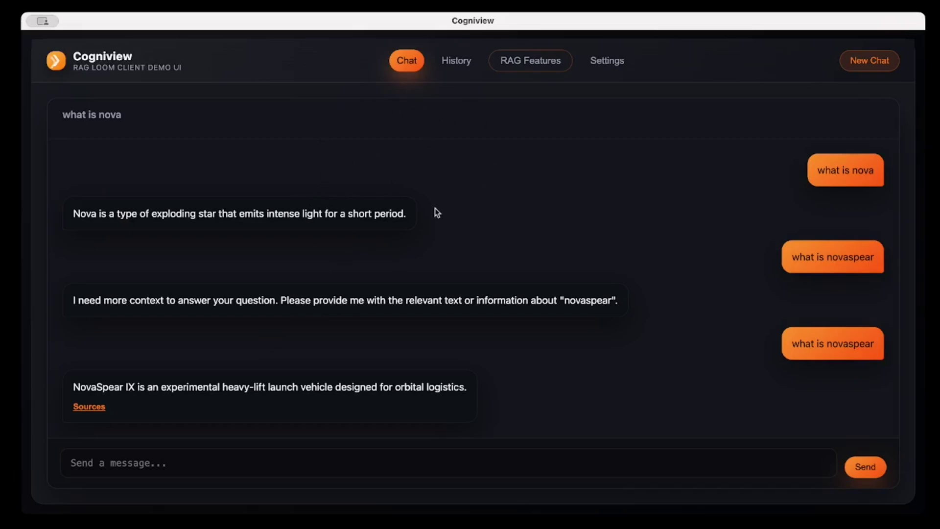
- Visit History, then open the RAG uploader and maximise its window
{"action": "left_click", "coordinate": [457, 64]}
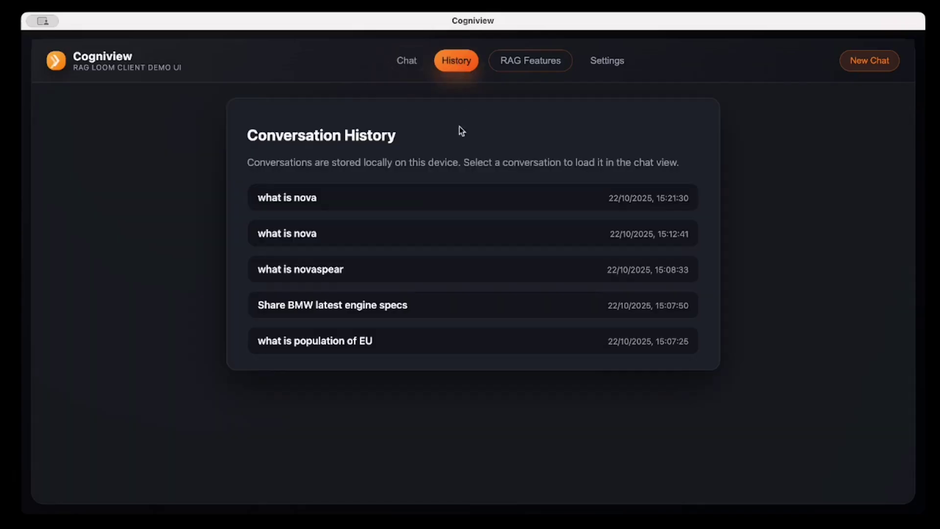
{"action": "left_click", "coordinate": [515, 63]}
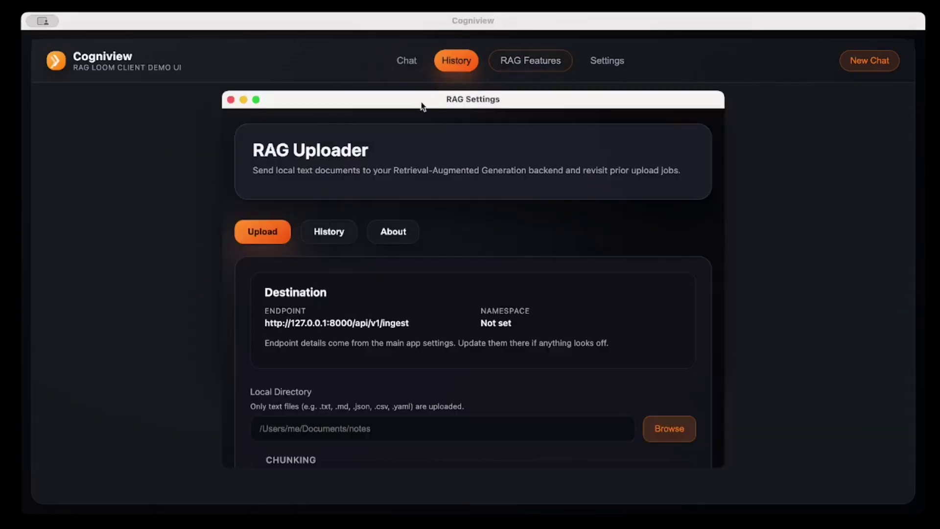
{"action": "left_click_drag", "start_coordinate": [410, 102], "coordinate": [350, 59]}
{"action": "double_click", "coordinate": [351, 59]}
{"action": "scroll", "coordinate": [350, 182], "scroll_direction": "down", "scroll_amount": 1}
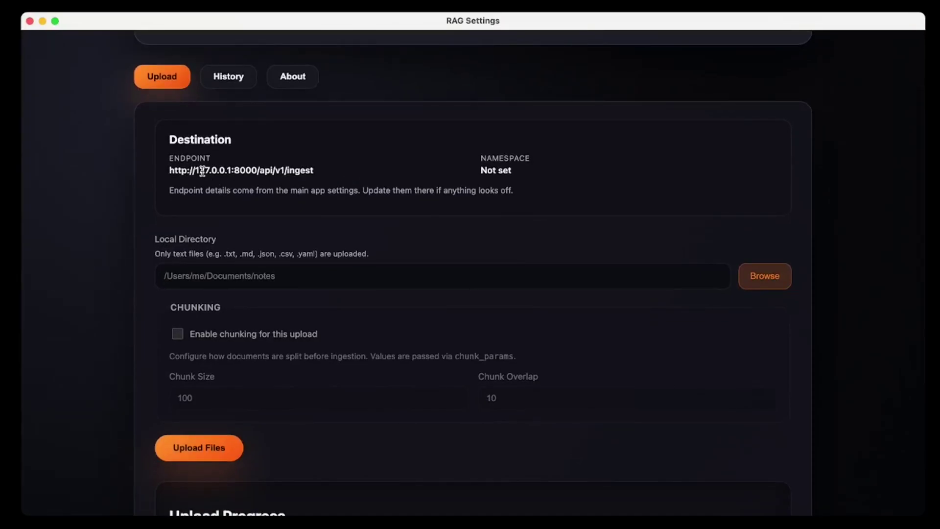
- Review the ingest endpoint, cancel the folder picker, and scroll through chunking options and empty progress
{"action": "left_click_drag", "start_coordinate": [175, 170], "coordinate": [304, 171]}
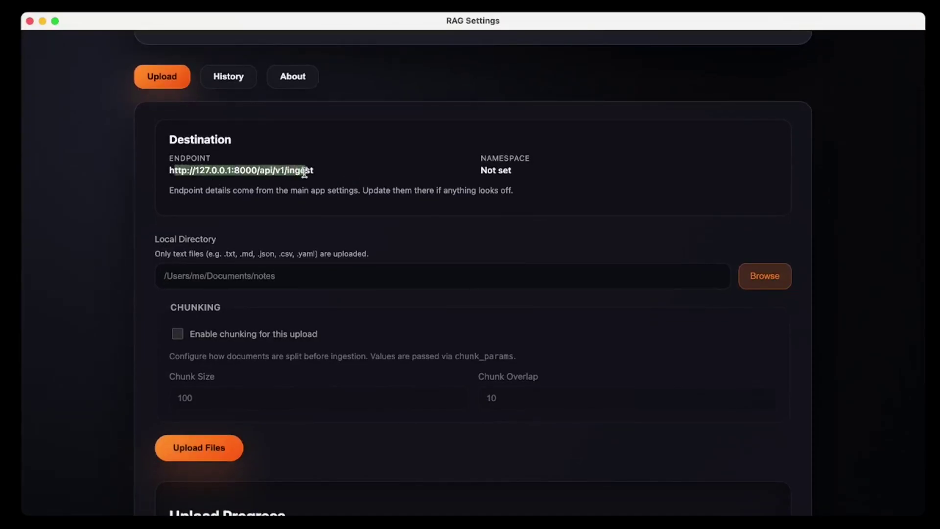
{"action": "left_click", "coordinate": [772, 284]}
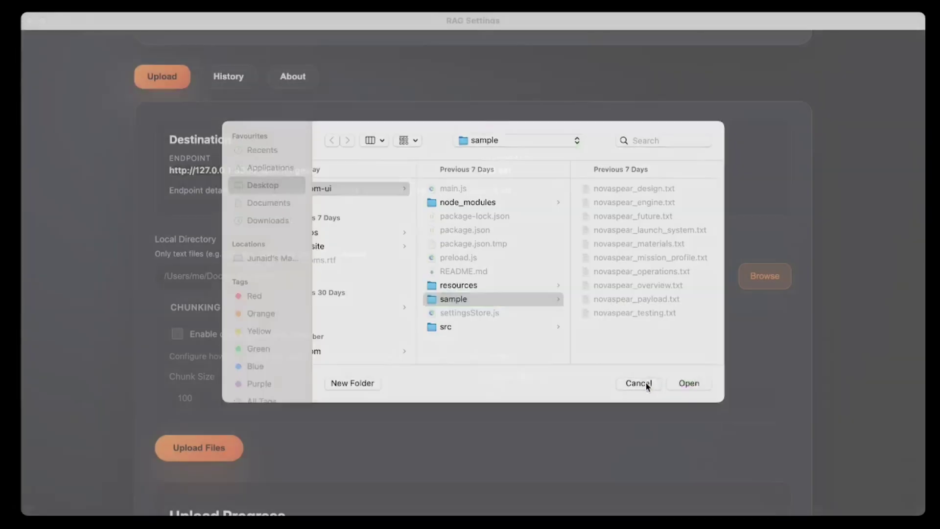
{"action": "left_click", "coordinate": [638, 384]}
{"action": "scroll", "coordinate": [234, 259], "scroll_direction": "down", "scroll_amount": 4}
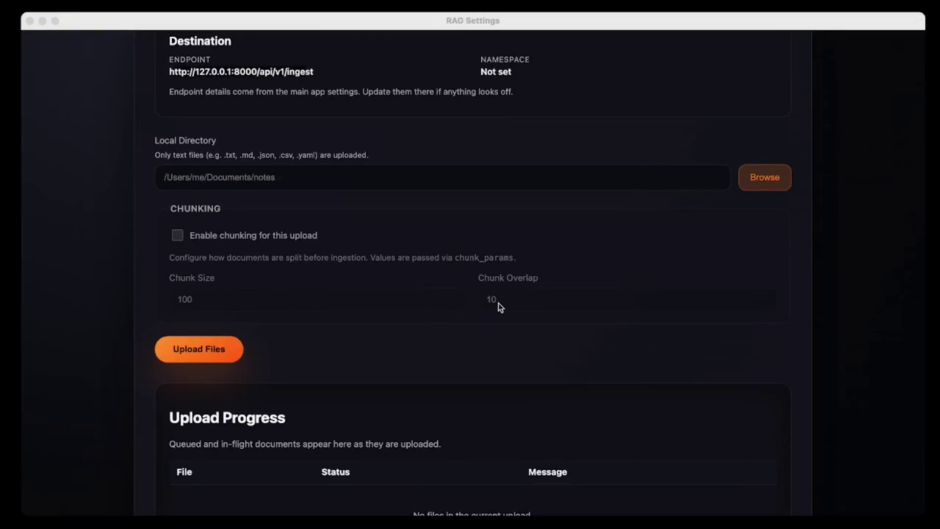
{"action": "scroll", "coordinate": [305, 362], "scroll_direction": "down", "scroll_amount": 3}
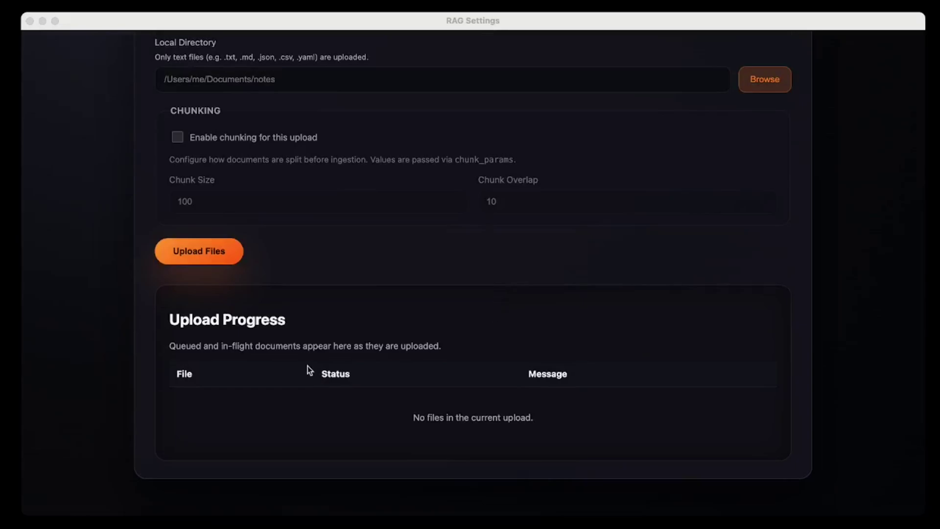
{"action": "scroll", "coordinate": [374, 431], "scroll_direction": "up", "scroll_amount": 10}
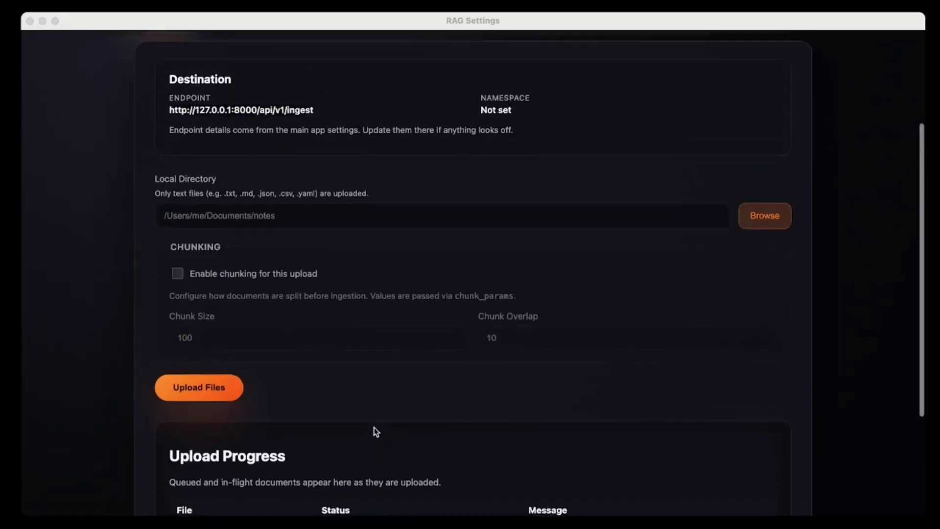
- Browse the uploader's past upload jobs, select a 405 ERROR row, then close RAG Settings
{"action": "left_click", "coordinate": [223, 146]}
{"action": "left_click", "coordinate": [223, 146]}
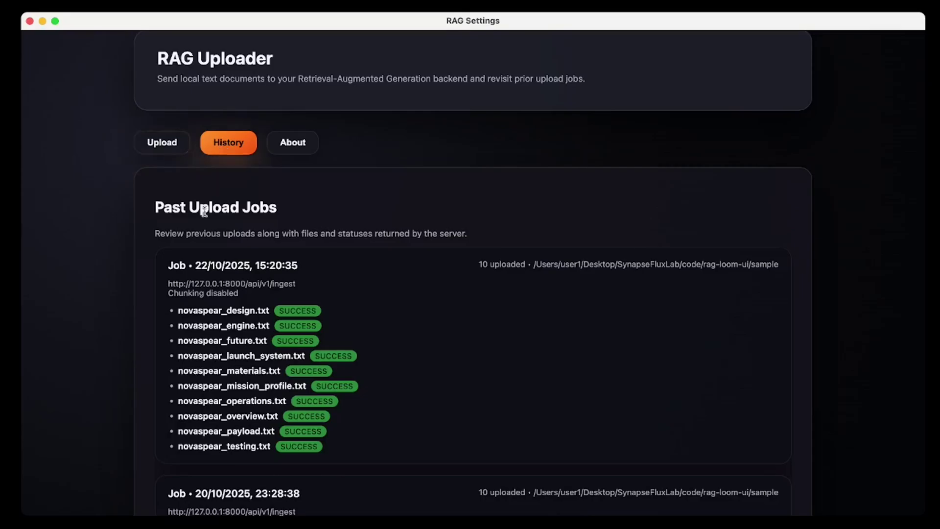
{"action": "scroll", "coordinate": [206, 215], "scroll_direction": "down", "scroll_amount": 5}
{"action": "scroll", "coordinate": [205, 215], "scroll_direction": "down", "scroll_amount": 5}
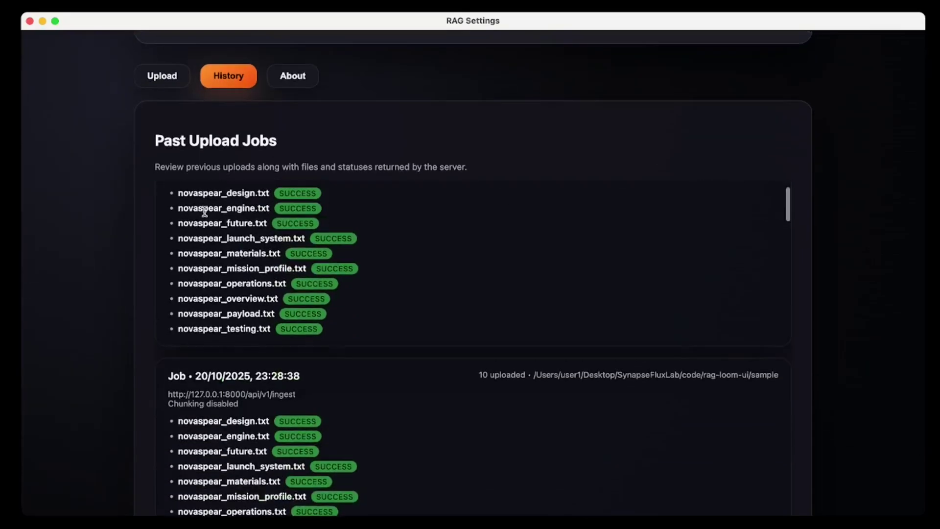
{"action": "scroll", "coordinate": [205, 210], "scroll_direction": "down", "scroll_amount": 5}
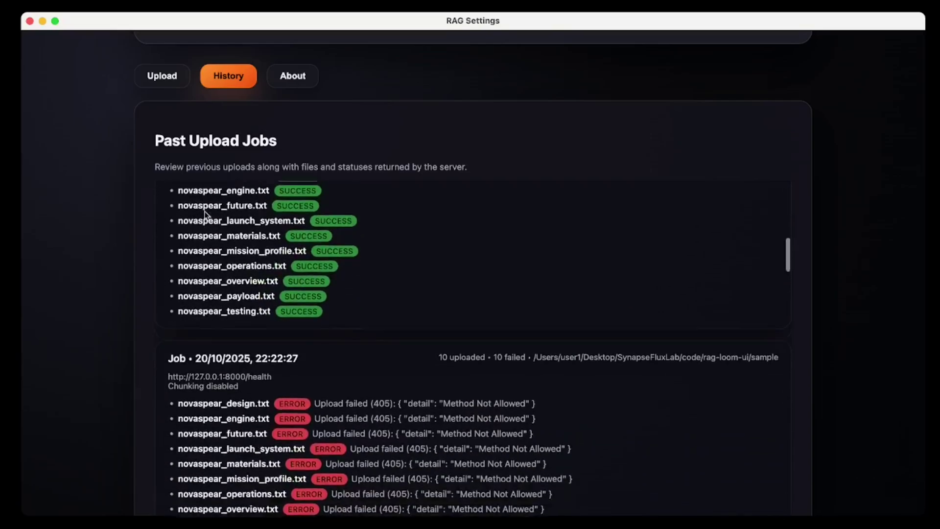
{"action": "left_click_drag", "start_coordinate": [226, 391], "coordinate": [351, 389]}
{"action": "scroll", "coordinate": [351, 390], "scroll_direction": "up", "scroll_amount": 10}
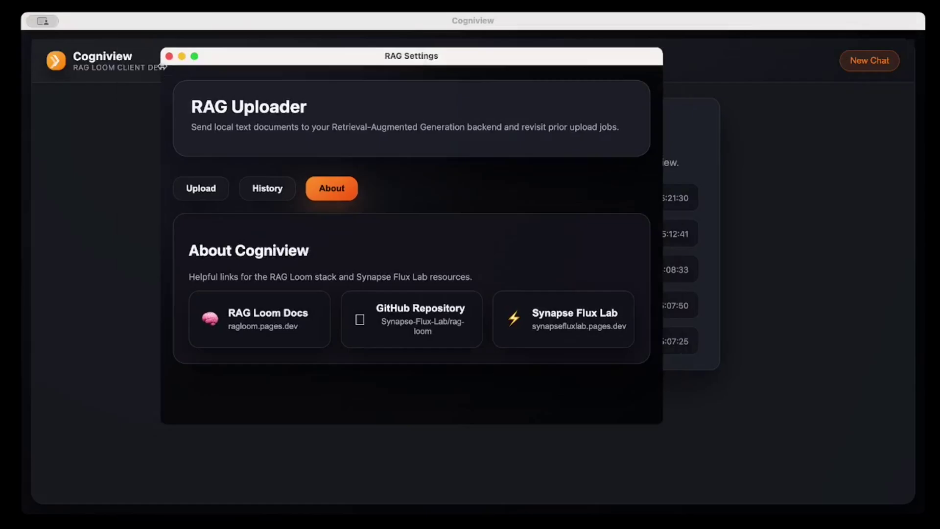
{"action": "left_click", "coordinate": [166, 55]}
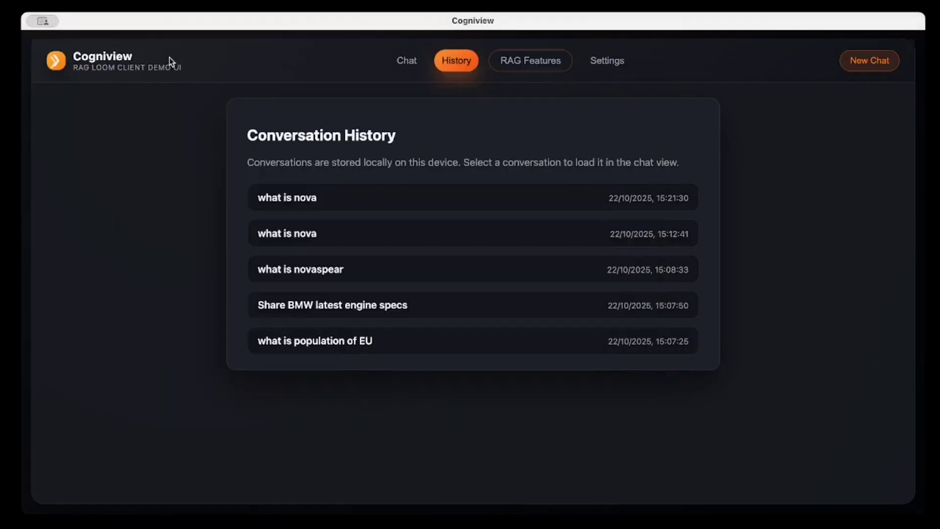
- Show the Settings RAG Health panel: API healthy, vector store, embedding and LLM all up
{"action": "left_click", "coordinate": [604, 63]}
{"action": "left_click", "coordinate": [595, 198]}
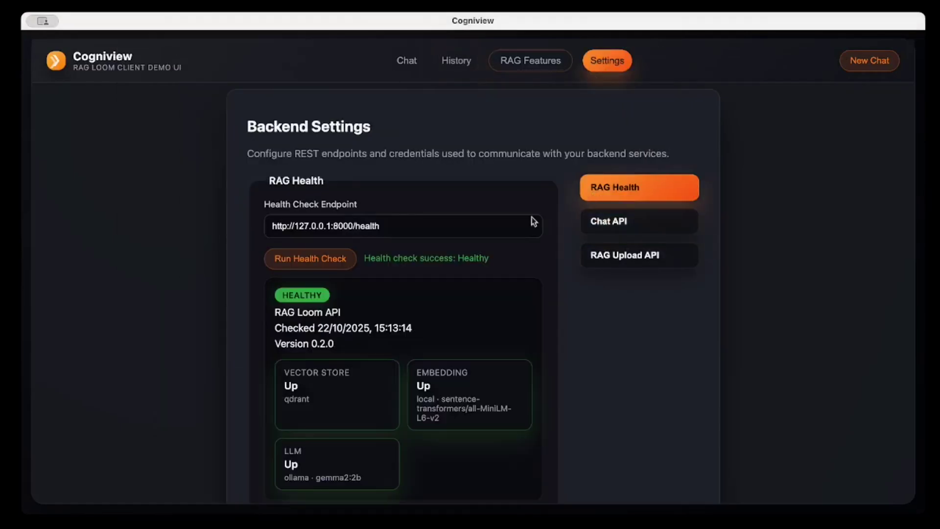
{"action": "scroll", "coordinate": [421, 268], "scroll_direction": "down", "scroll_amount": 3}
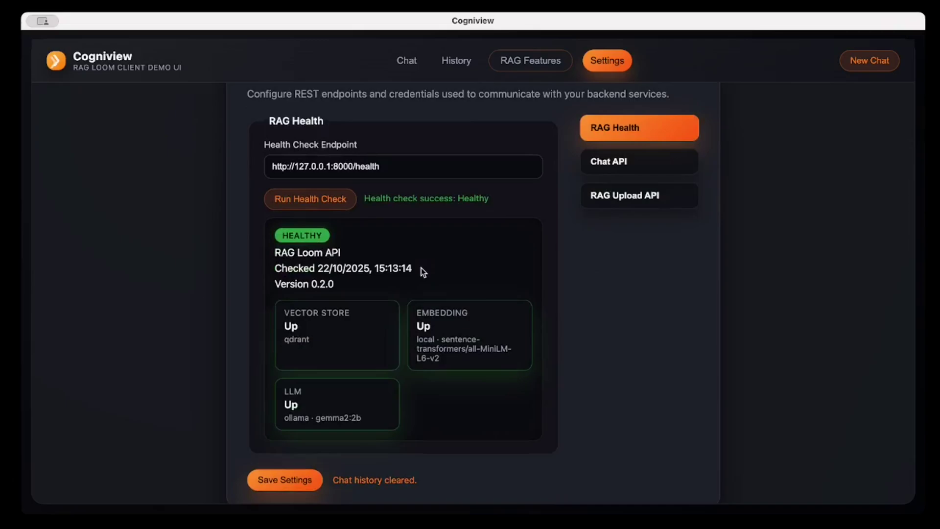
{"action": "scroll", "coordinate": [421, 269], "scroll_direction": "up", "scroll_amount": 1}
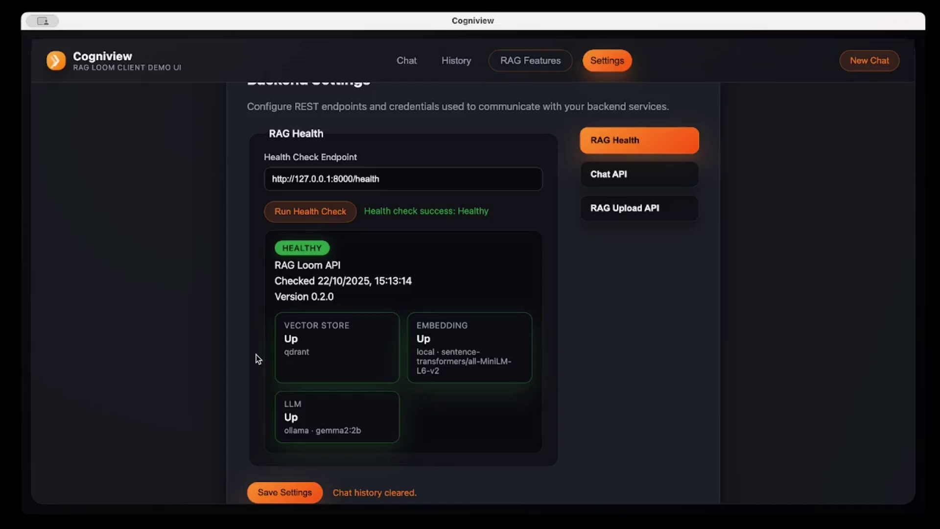
- Scroll through the Chat API fields, view RAG Upload API, then return to the NovaSpear chat
{"action": "left_click", "coordinate": [640, 174]}
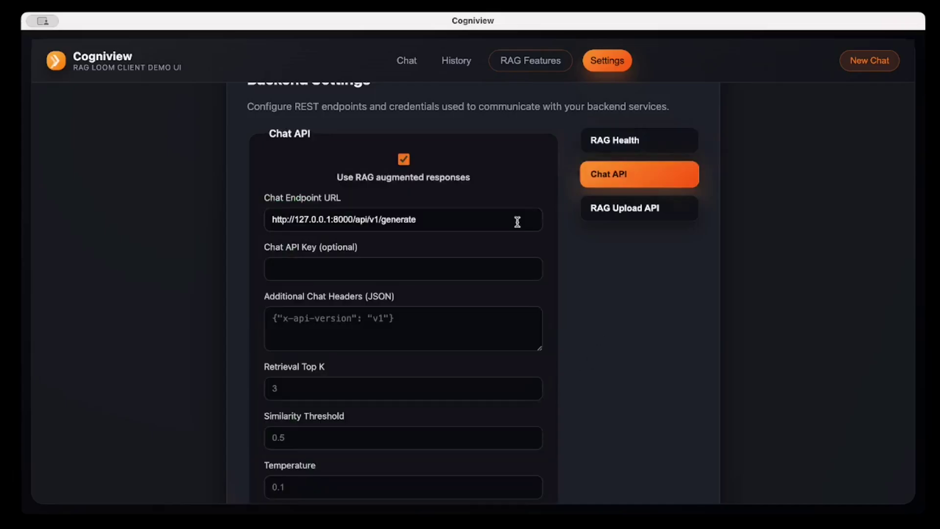
{"action": "scroll", "coordinate": [517, 221], "scroll_direction": "down", "scroll_amount": 3}
{"action": "scroll", "coordinate": [520, 224], "scroll_direction": "down", "scroll_amount": 2}
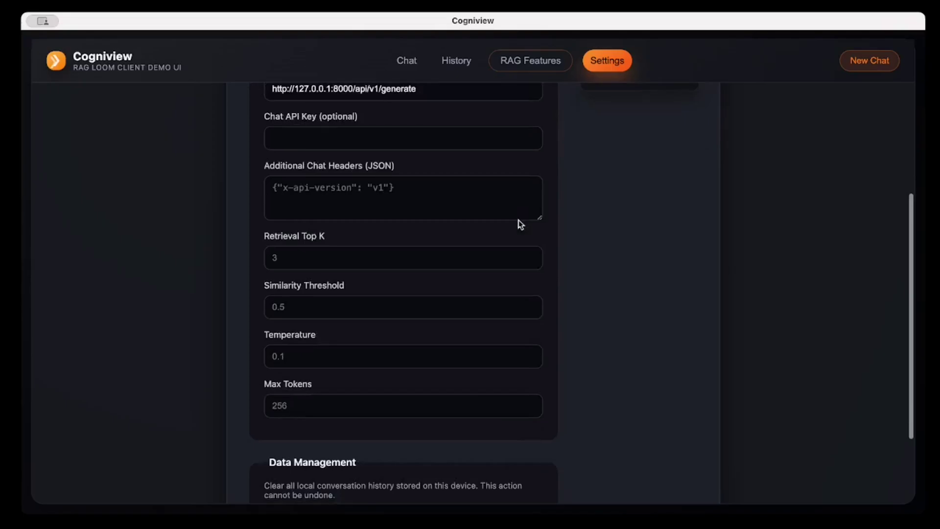
{"action": "scroll", "coordinate": [603, 286], "scroll_direction": "down", "scroll_amount": 1}
{"action": "scroll", "coordinate": [600, 282], "scroll_direction": "down", "scroll_amount": 2}
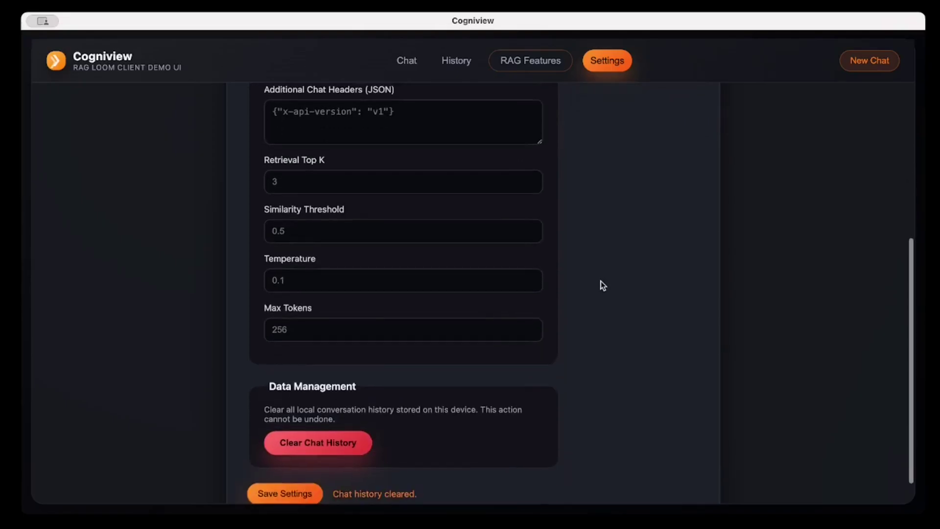
{"action": "scroll", "coordinate": [601, 281], "scroll_direction": "up", "scroll_amount": 5}
{"action": "left_click", "coordinate": [587, 268]}
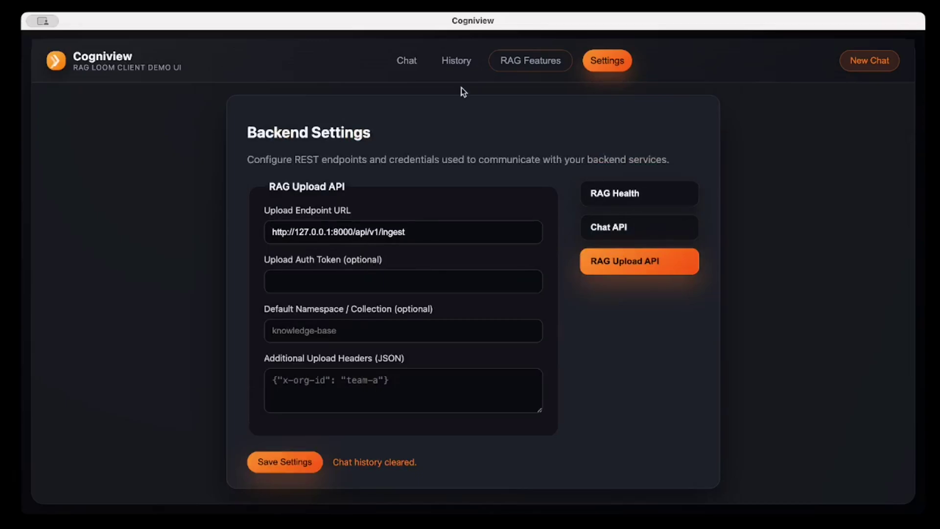
{"action": "left_click", "coordinate": [414, 71]}
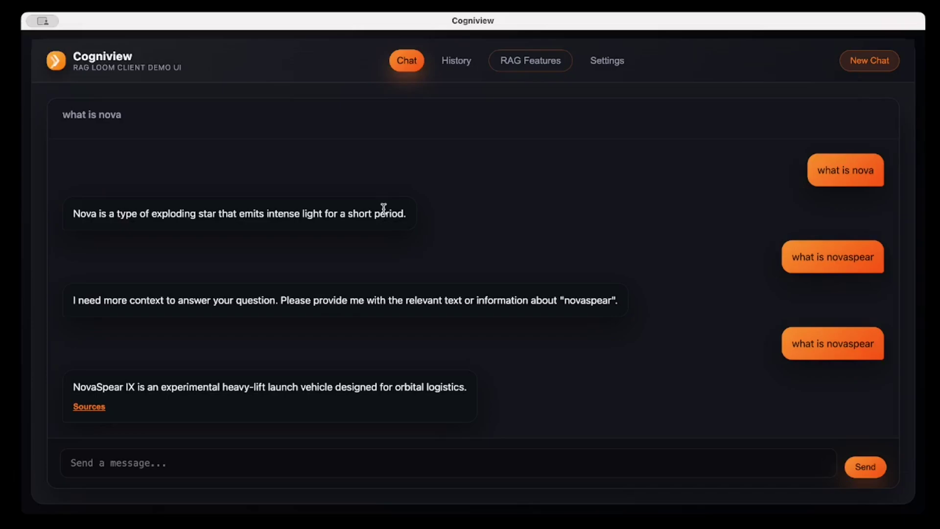